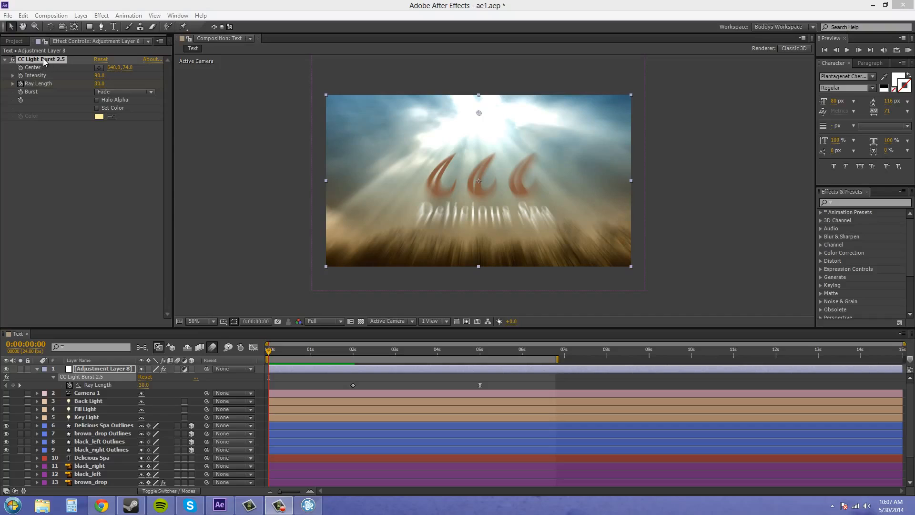
- Collapse the top adjustment layer's properties and play a RAM preview of the light burst animation
click(89, 224)
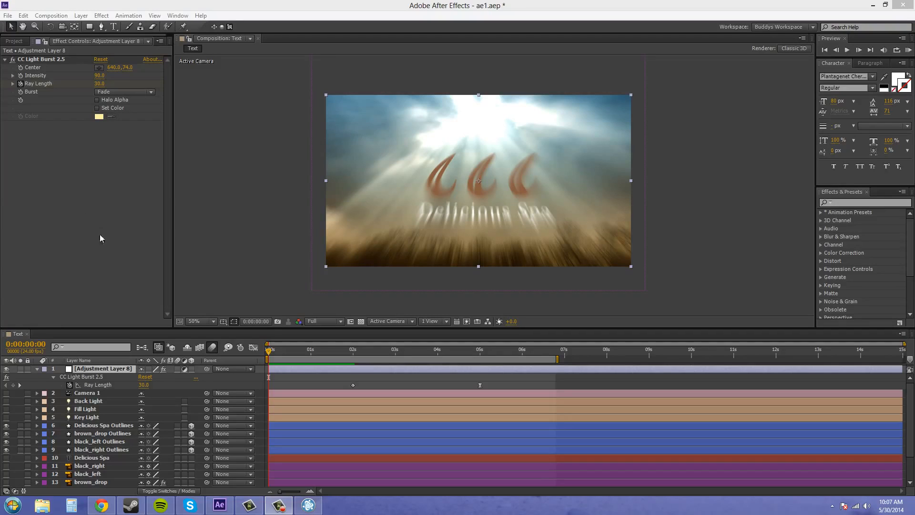
click(36, 368)
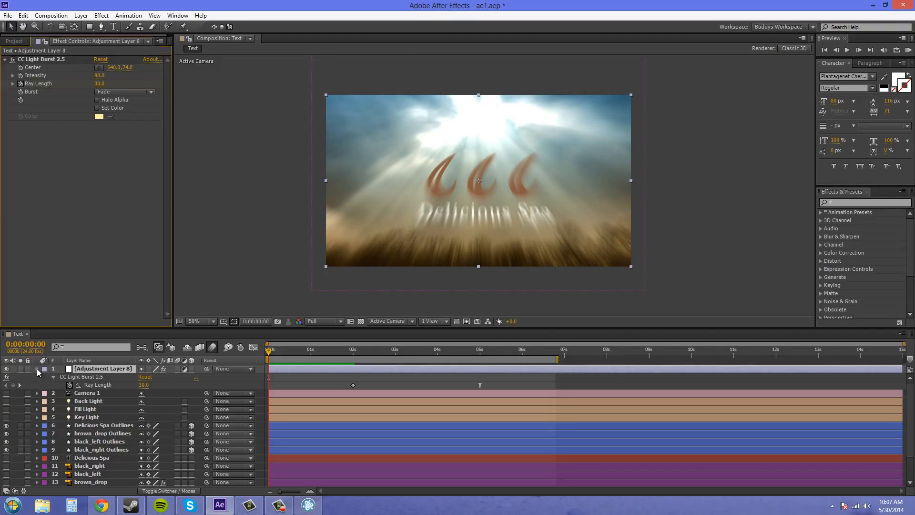
click(86, 378)
click(96, 371)
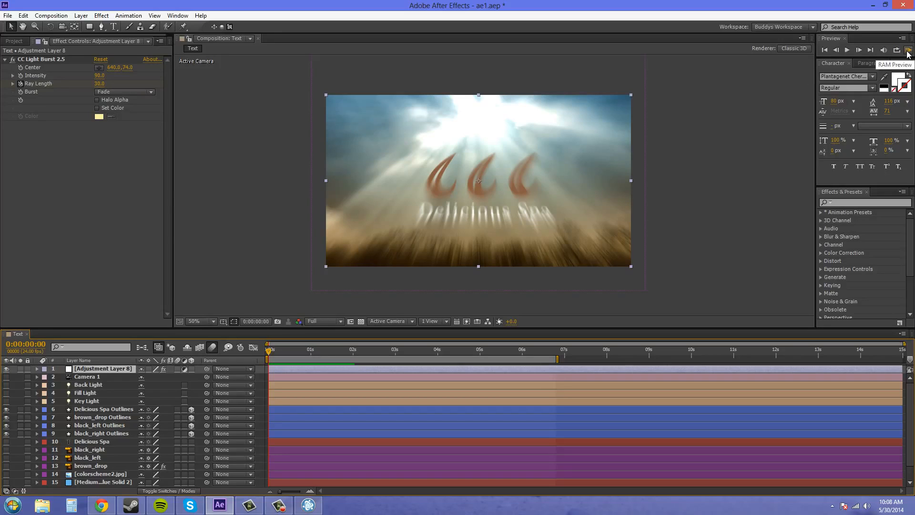
click(909, 51)
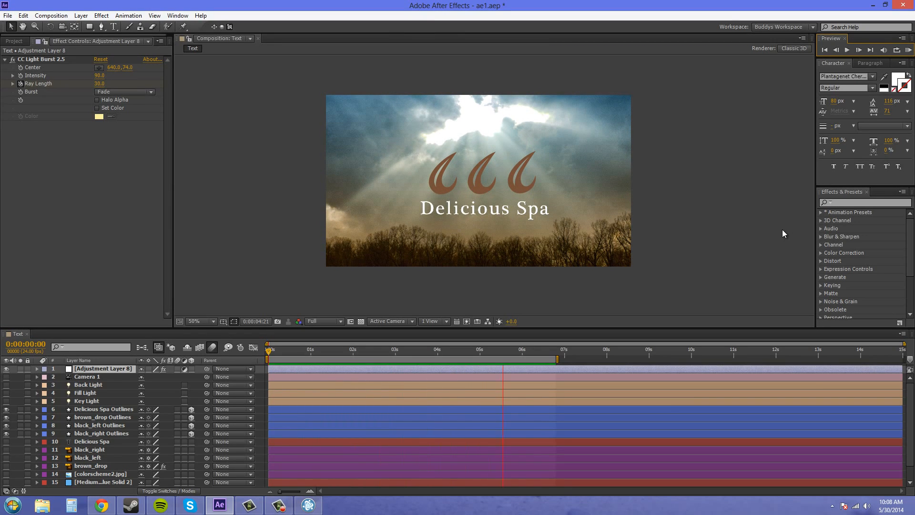
click(910, 50)
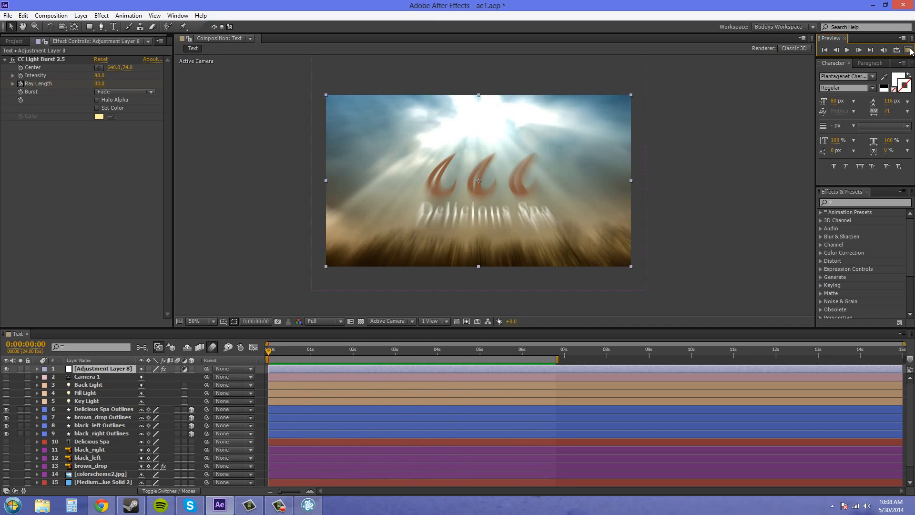
- Delete the existing adjustment layer that carries the light burst effect
click(92, 377)
click(99, 368)
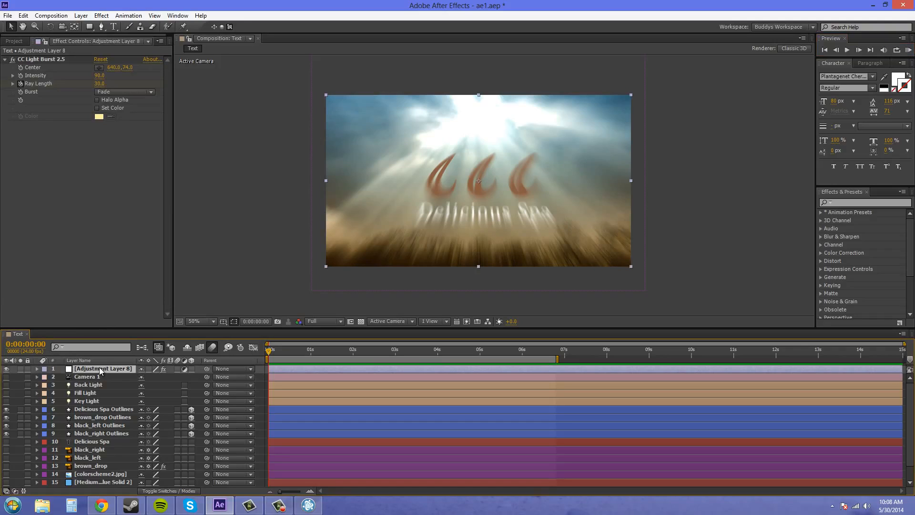
key(Delete)
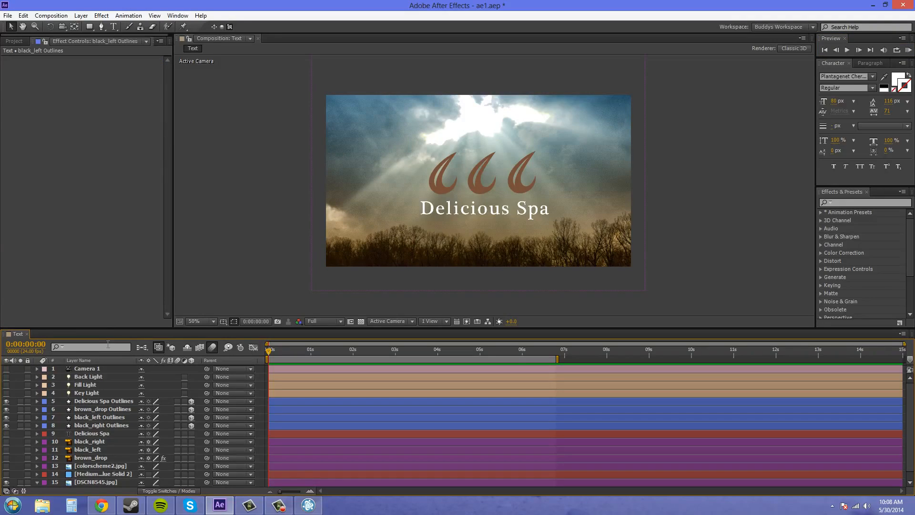
- Show the medium blue solid in place of the DSCN8545.jpg background, and restore the photo background
scroll(19, 466, down, 1)
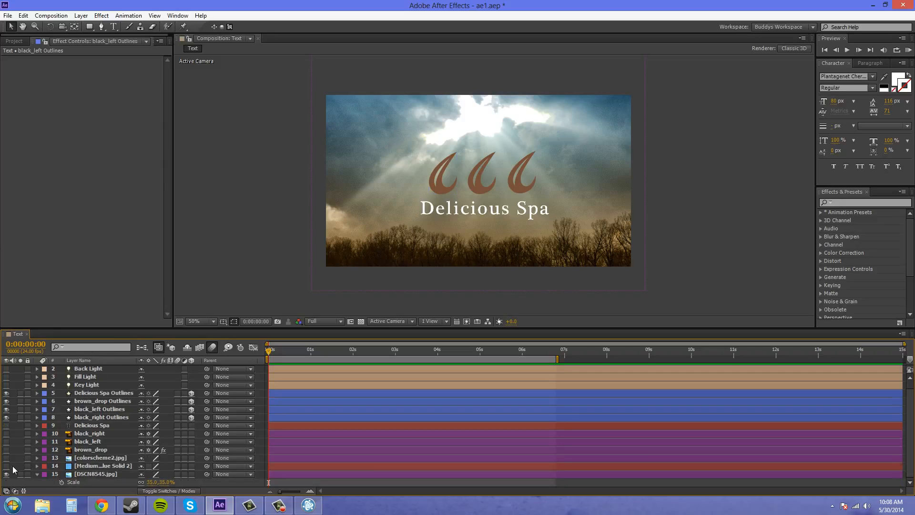
click(6, 466)
click(7, 473)
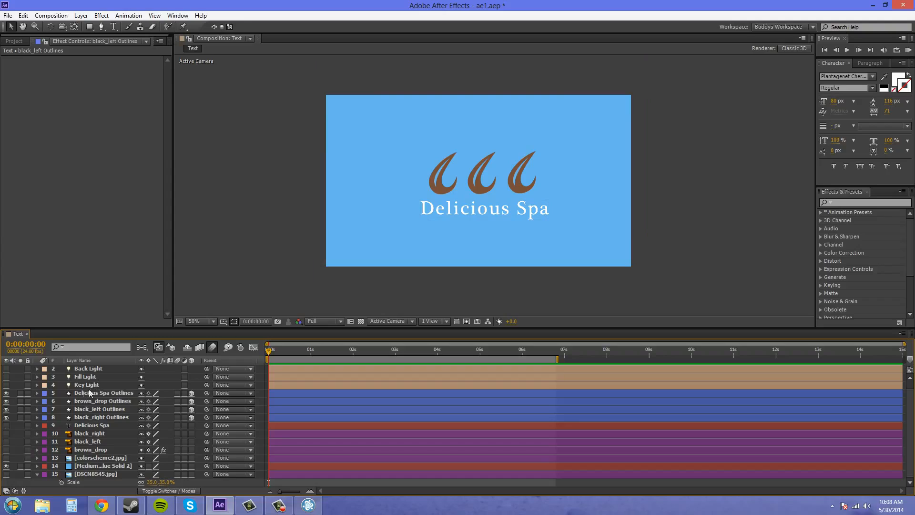
click(6, 474)
click(6, 466)
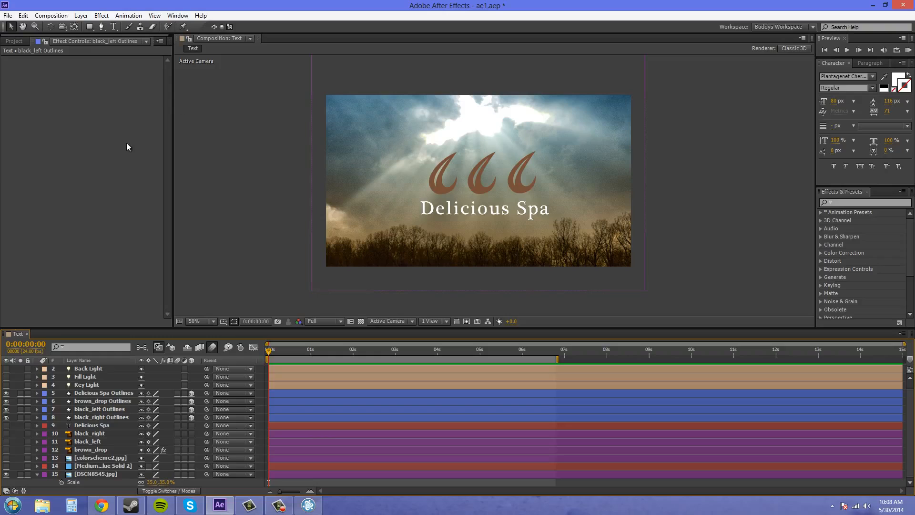
- Add a new adjustment layer to the Text composition
click(102, 15)
mouse_move(81, 16)
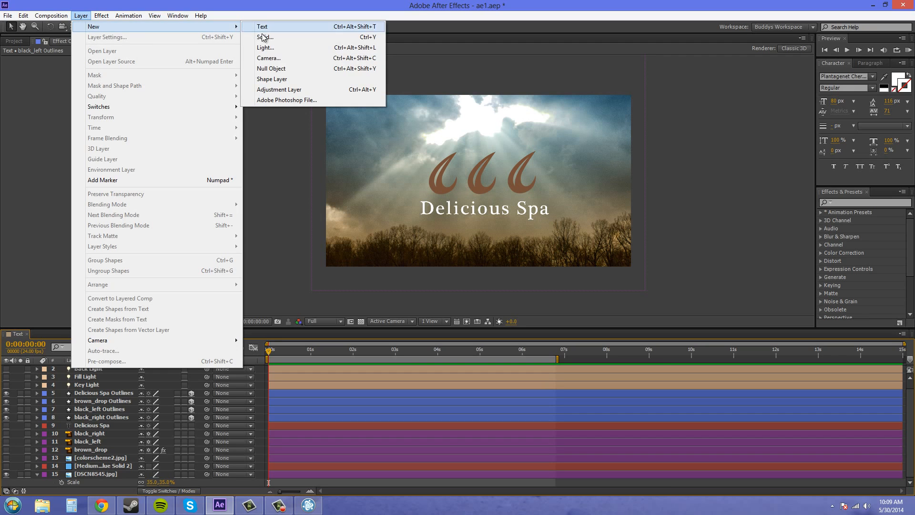
click(279, 90)
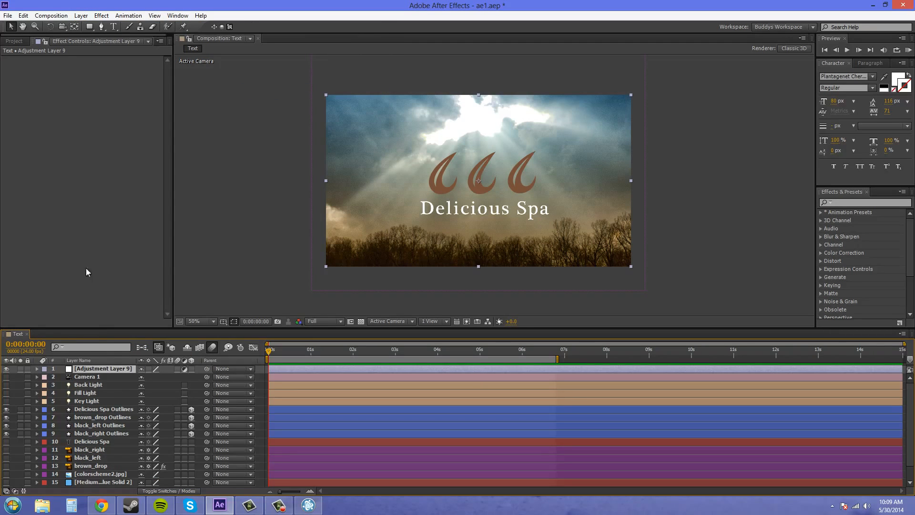
- Apply CC Light Burst 2.5 to the new adjustment layer and place its Center on the bright cloud opening, about 646, 78
click(98, 376)
click(102, 369)
click(114, 26)
right_click(98, 370)
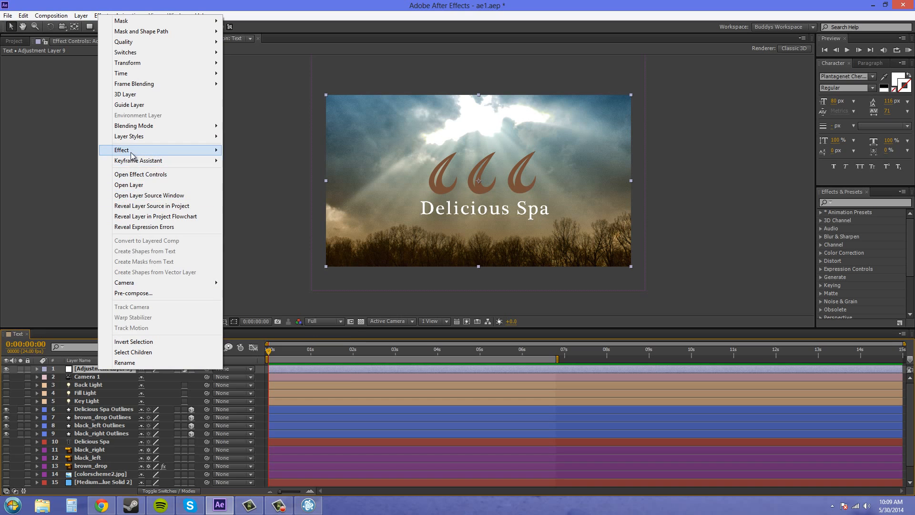
mouse_move(132, 152)
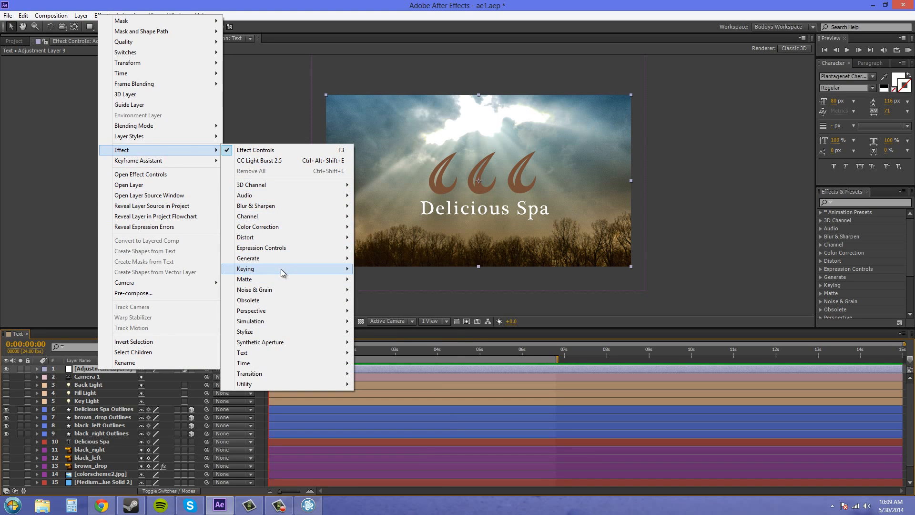
mouse_move(283, 259)
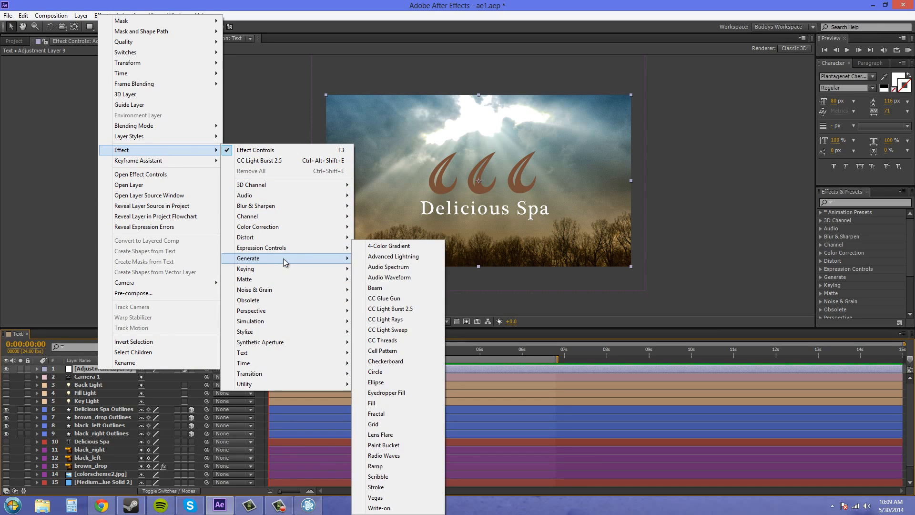
click(398, 313)
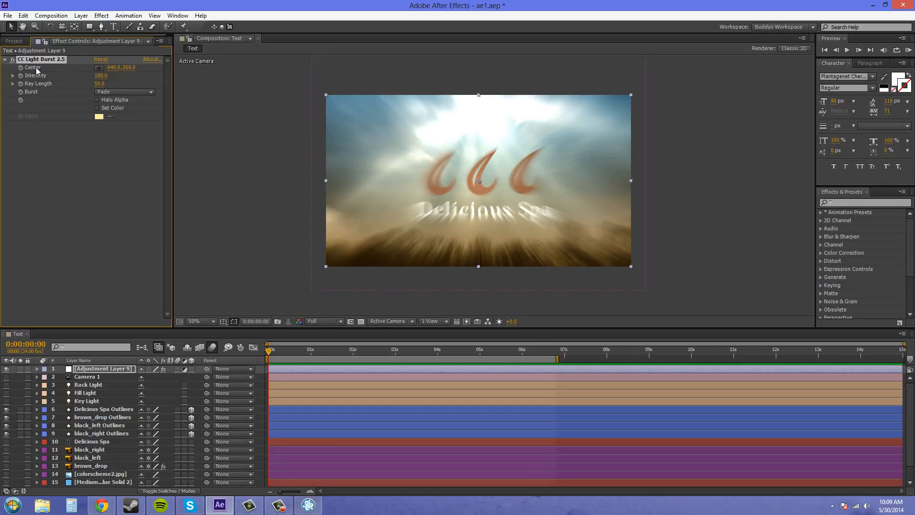
click(99, 70)
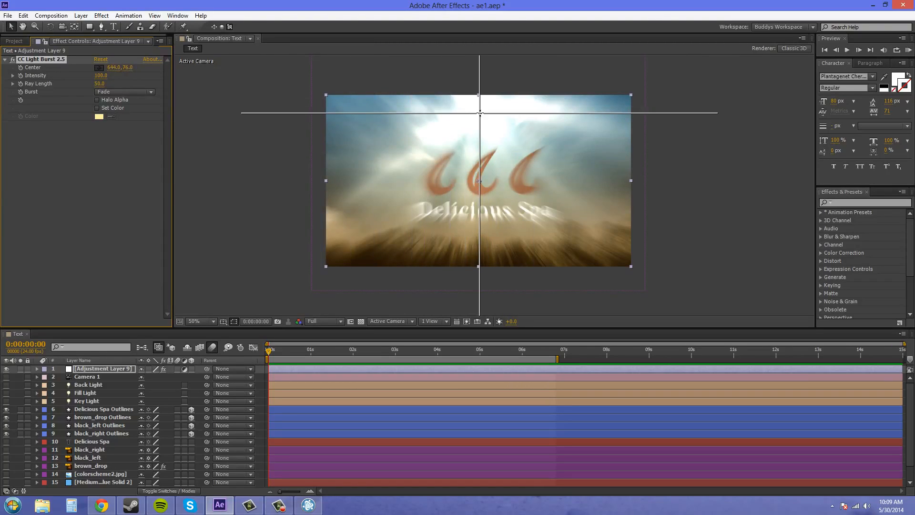
click(480, 114)
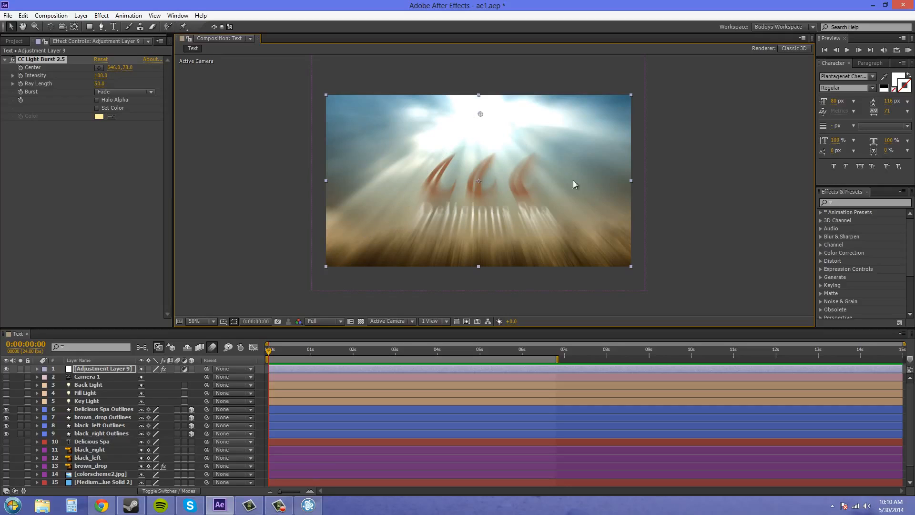
- Try the light burst's Intensity at 20 and 30, and set it back to 100
click(102, 75)
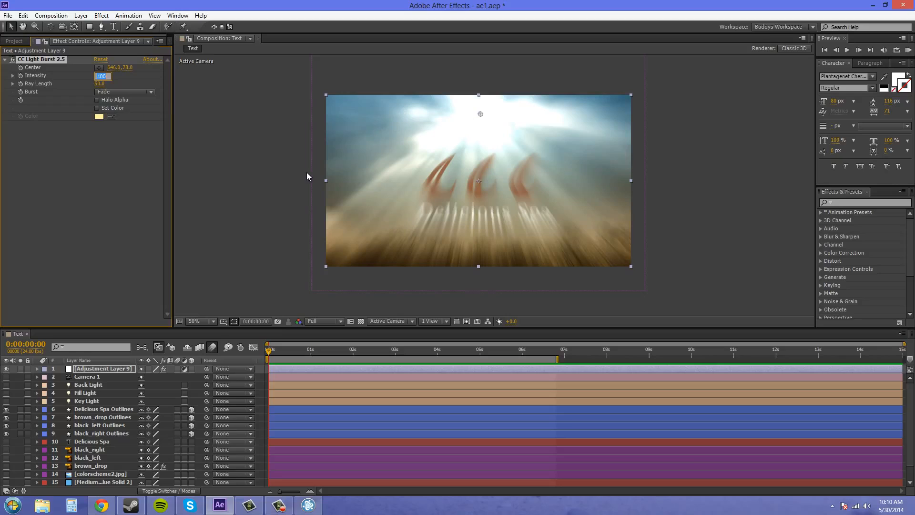
text(20)
key(Return)
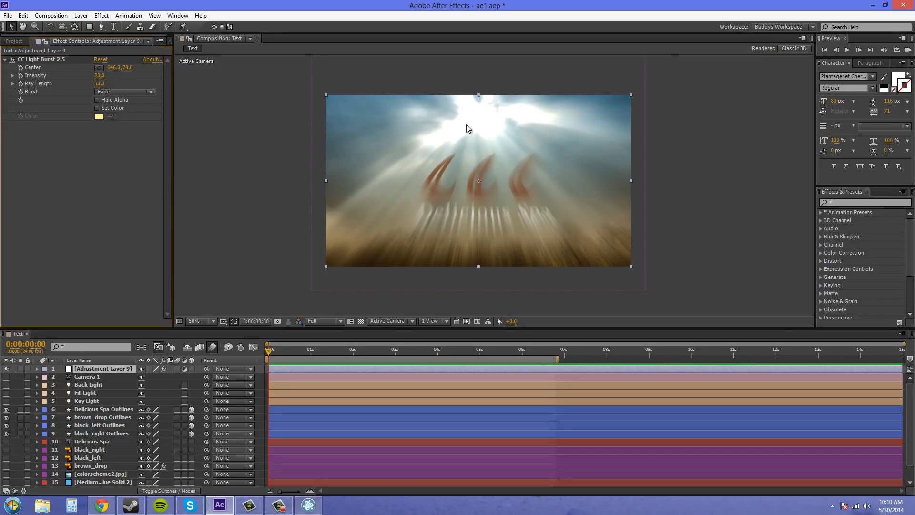
click(99, 75)
text(30)
key(Return)
click(98, 75)
text(100)
key(Return)
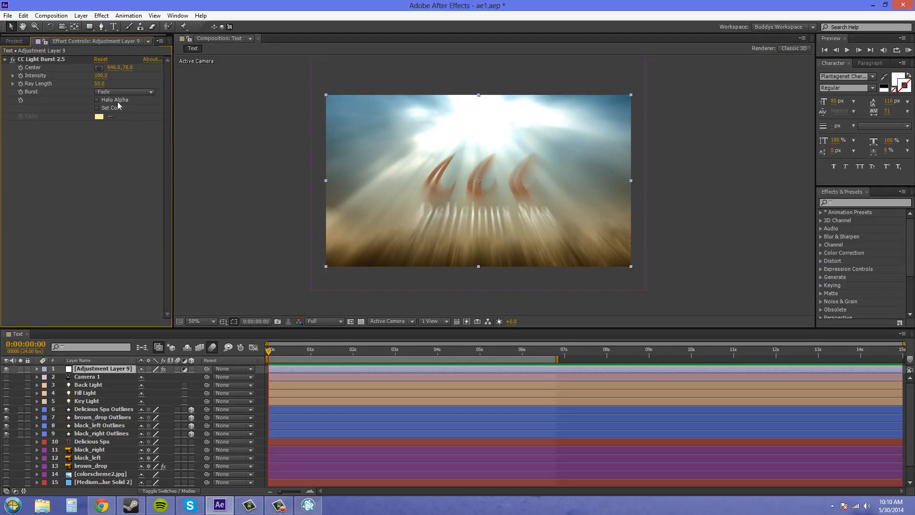
- Try the light burst's Ray Length at 10, 30 and 100, and set it back to 50
click(99, 83)
text(10)
key(Return)
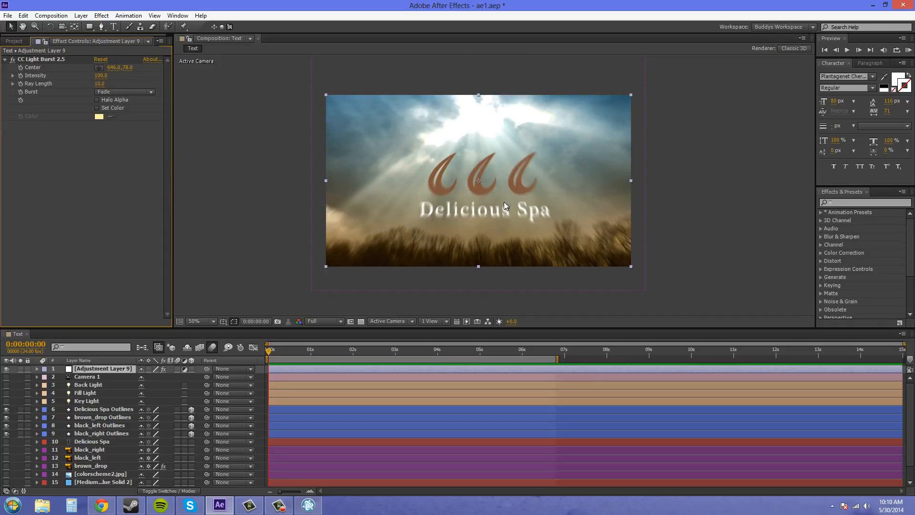
click(102, 84)
text(30)
click(108, 197)
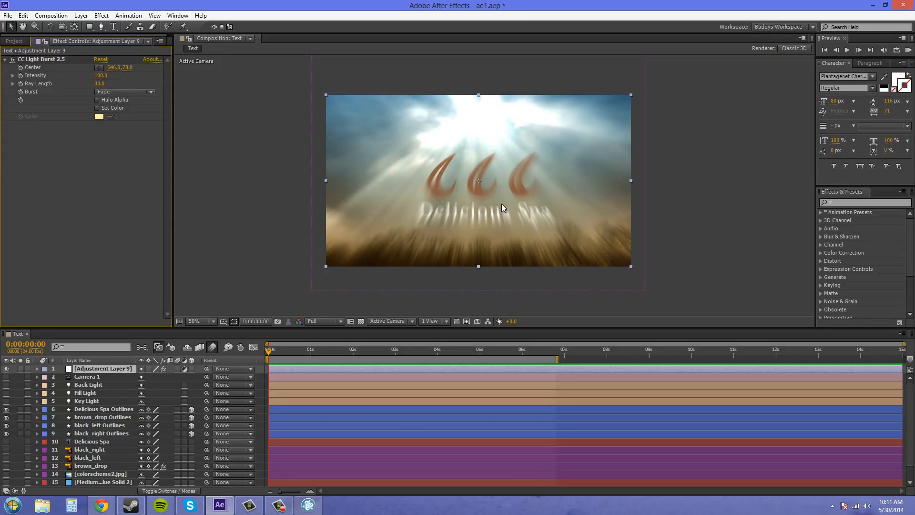
click(100, 84)
text(100)
click(108, 218)
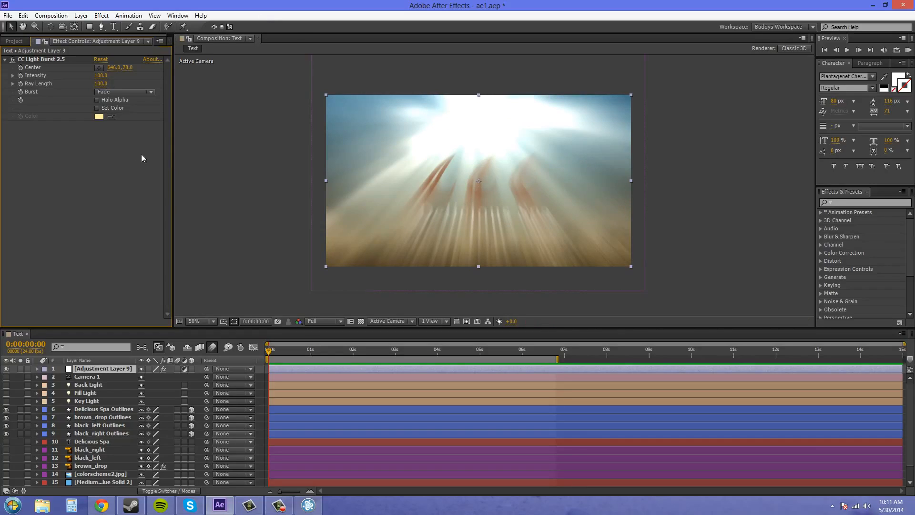
click(102, 84)
text(50)
key(Return)
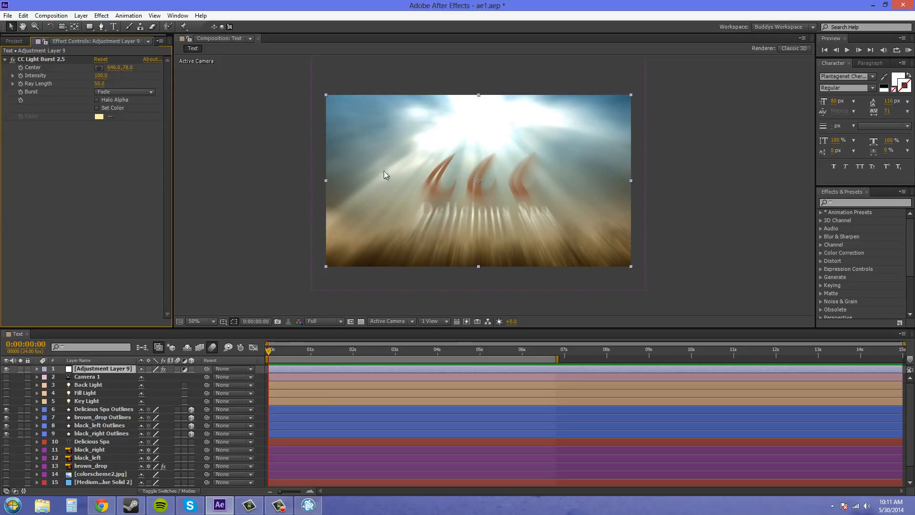
- Compare the Fade and Straight burst types on the light burst effect
click(149, 93)
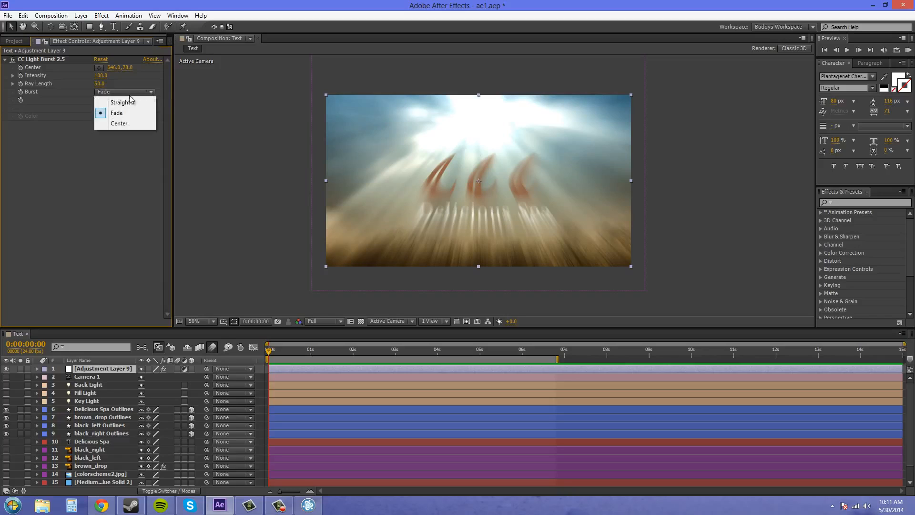
click(130, 114)
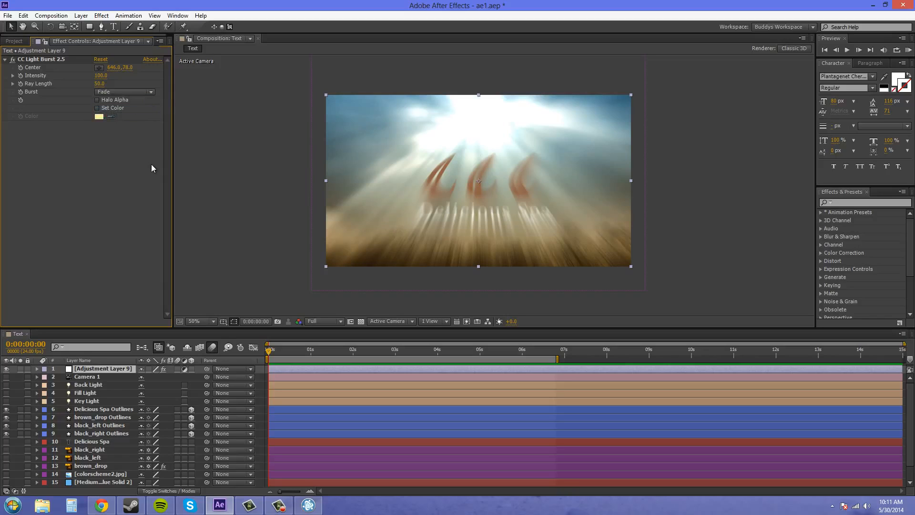
click(131, 92)
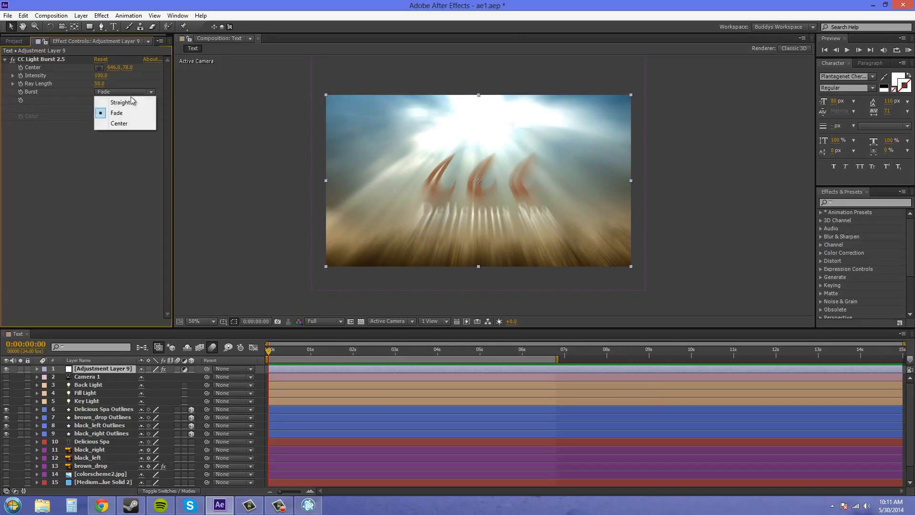
click(129, 103)
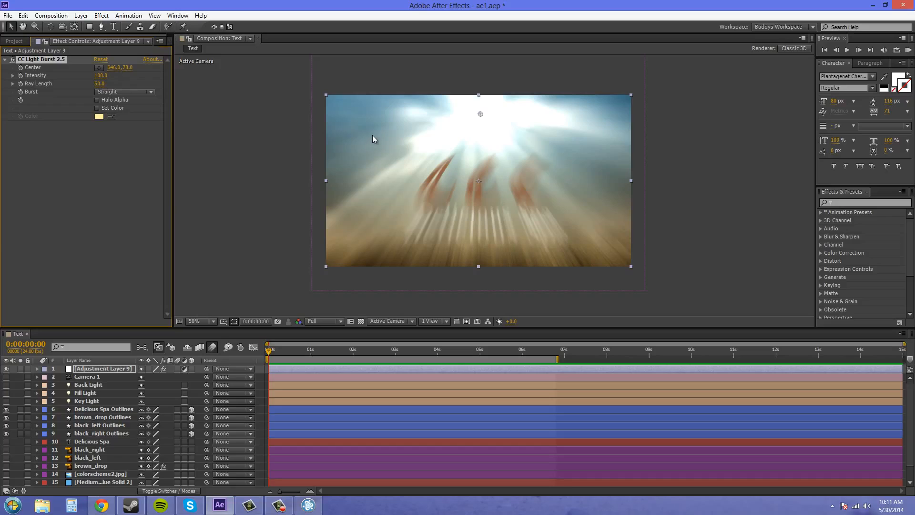
click(139, 92)
click(116, 113)
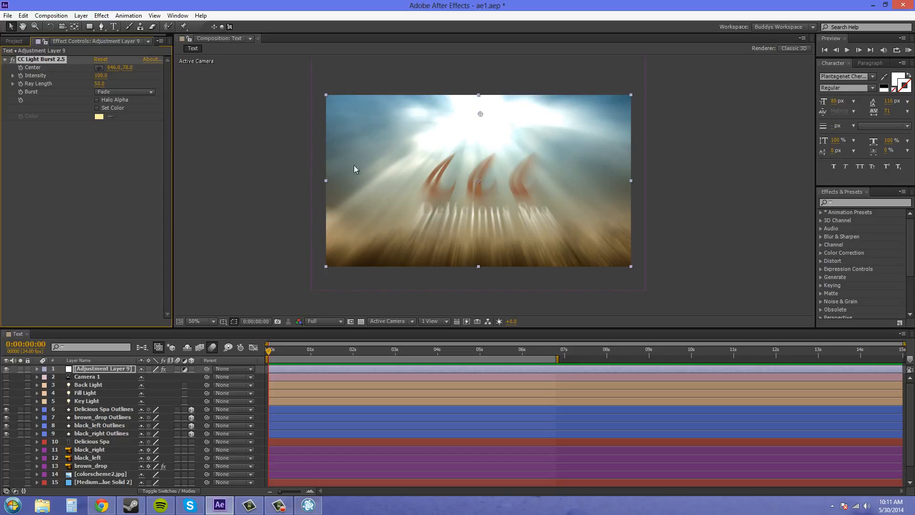
click(154, 91)
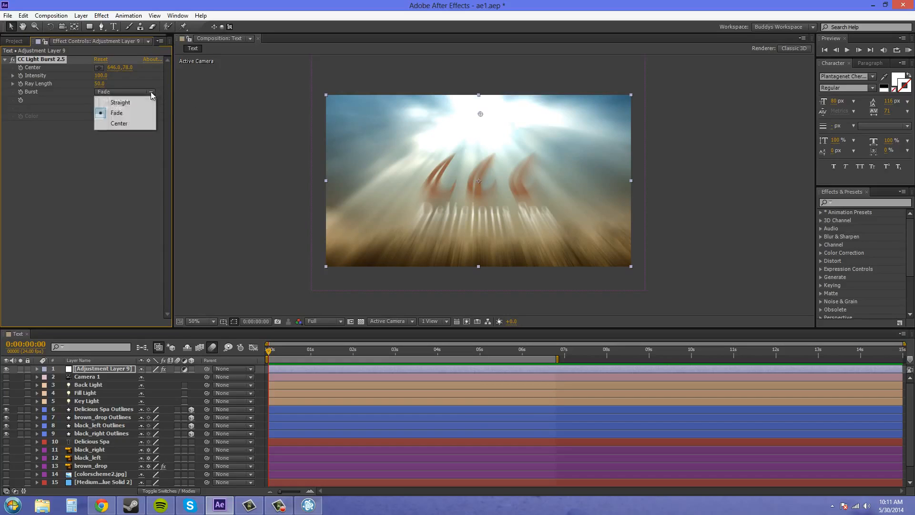
click(149, 102)
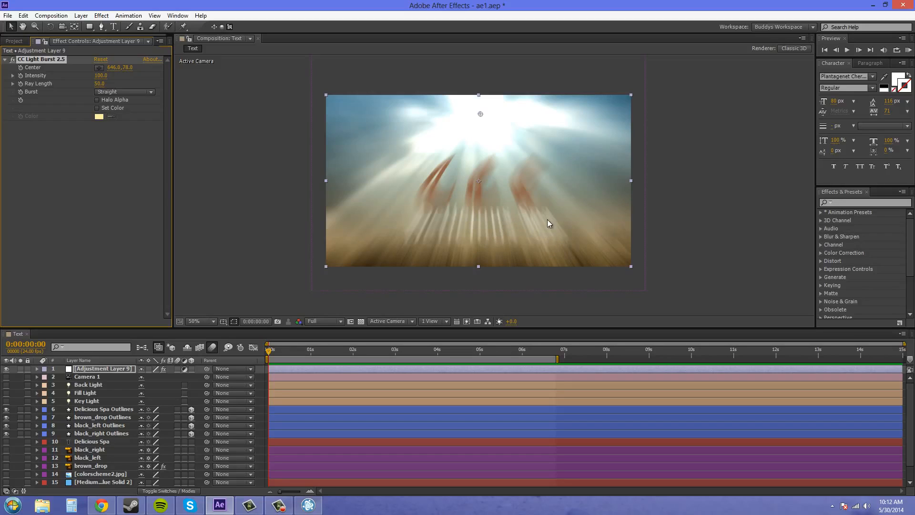
- Set the light burst's Burst type to Center and enable Halo Alpha
click(143, 92)
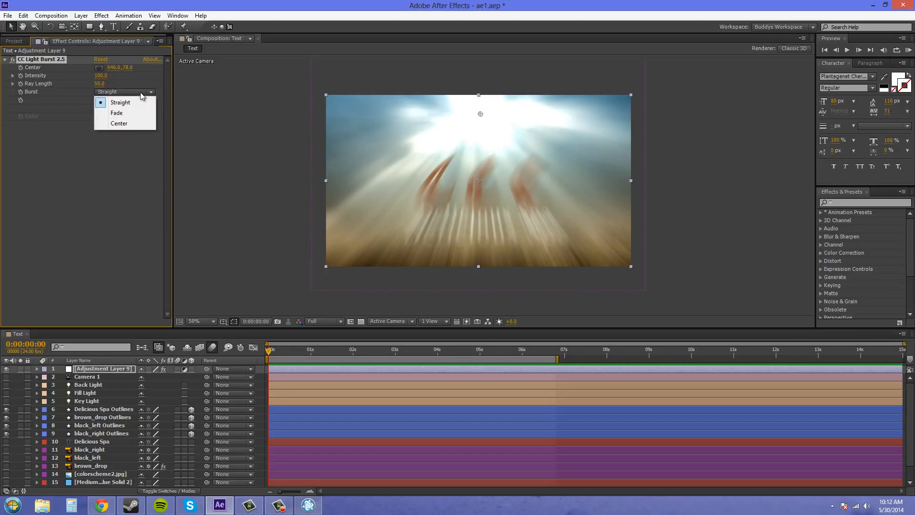
click(125, 123)
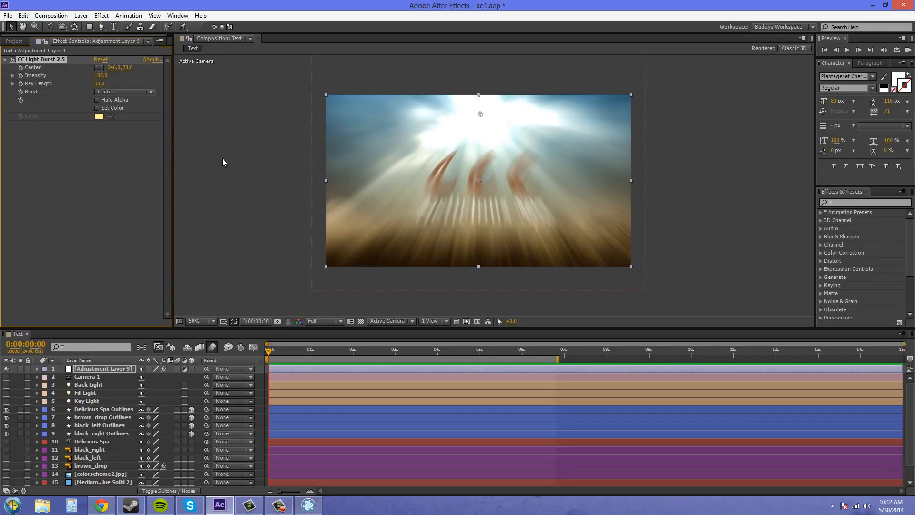
click(97, 99)
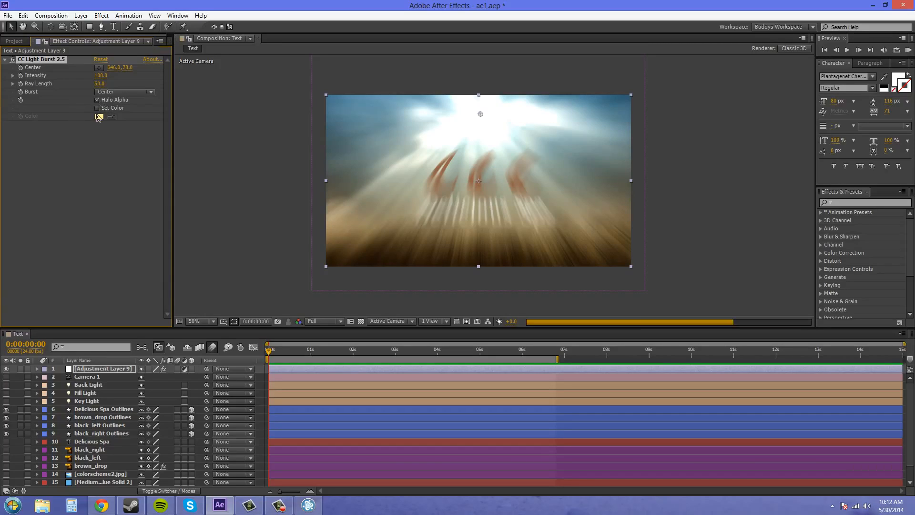
- Turn off Halo Alpha on the light burst and enable Set Color with the dark yellow 5F5306
click(97, 100)
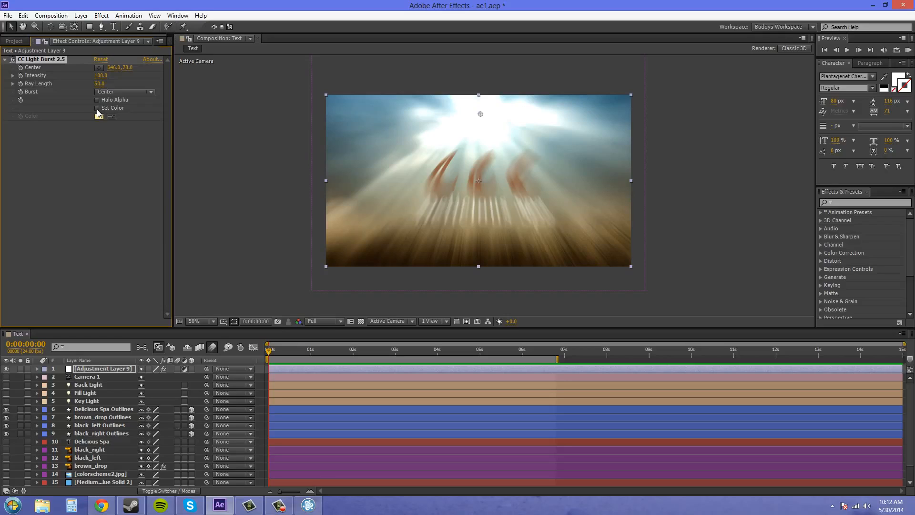
click(97, 108)
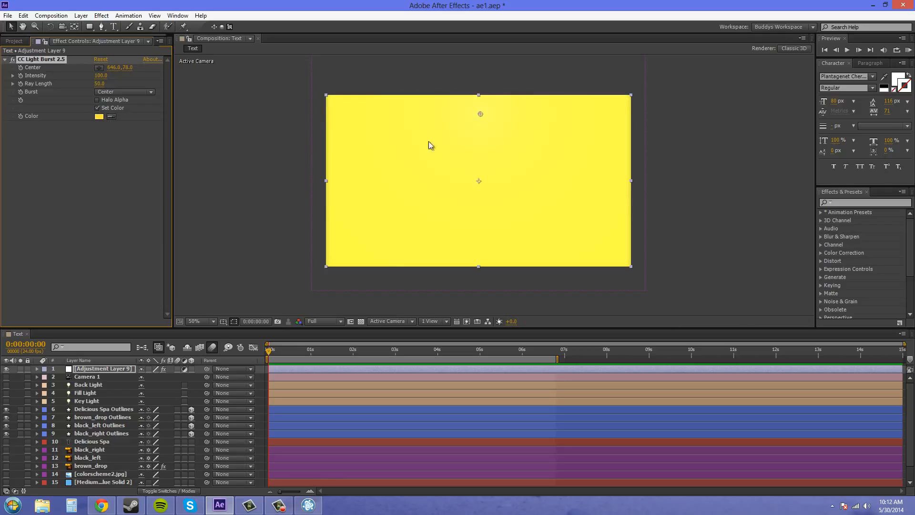
click(100, 117)
click(146, 245)
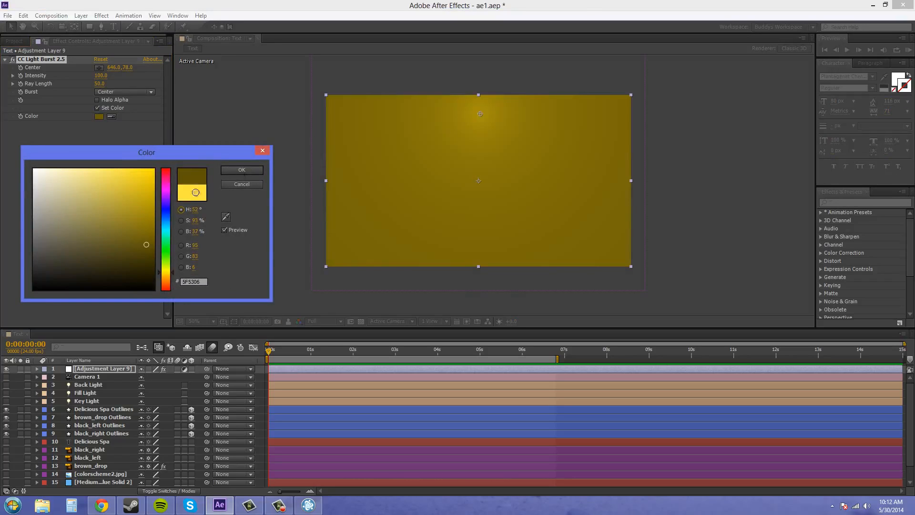
click(236, 170)
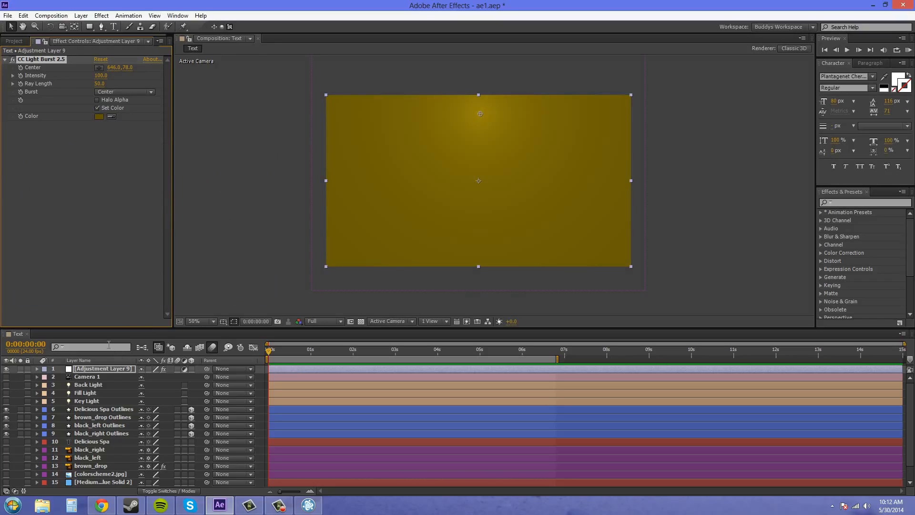
- Try a lower opacity on the adjustment layer, and set it back to 100%
key(t)
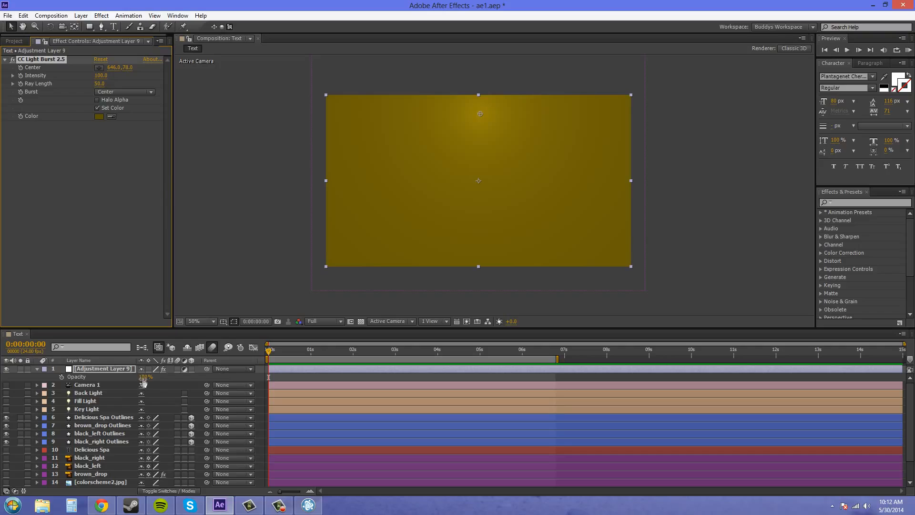
drag(144, 378, 120, 379)
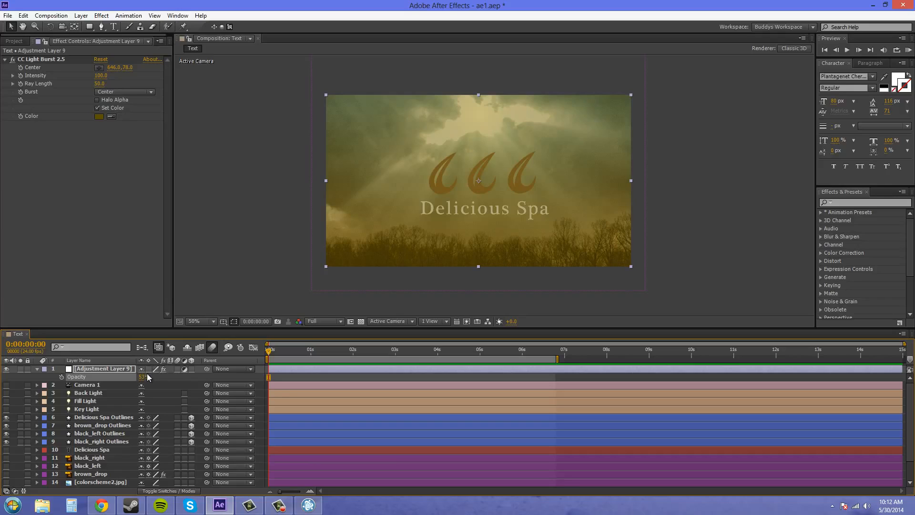
drag(220, 386, 288, 396)
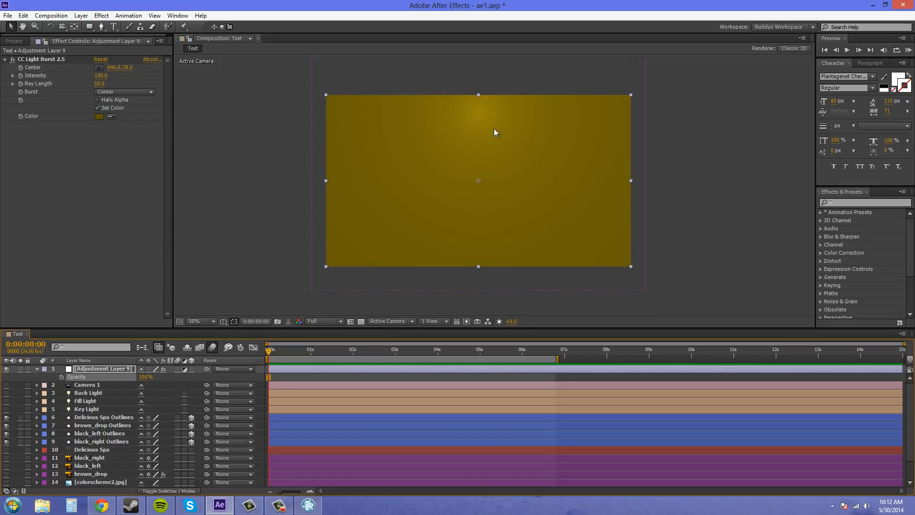
- Try the light burst's Intensity at 2000, and set it to 200
click(100, 76)
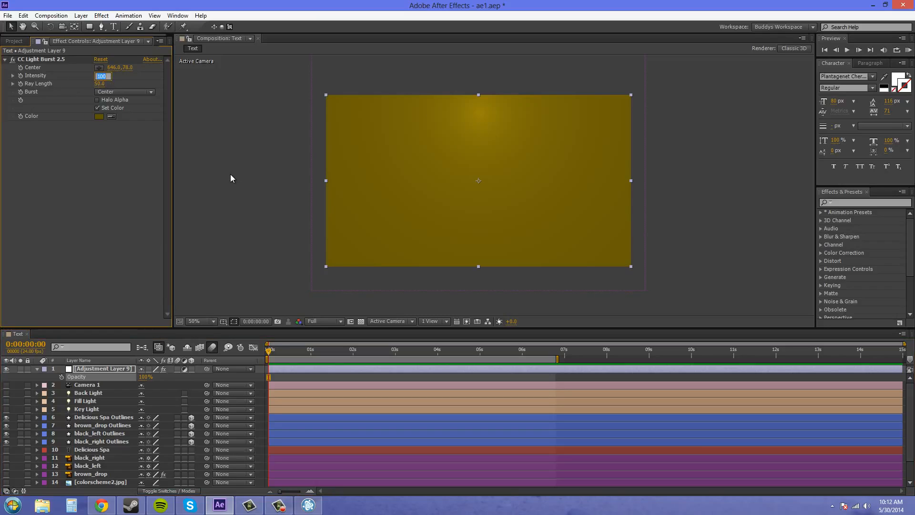
text(2000)
key(Return)
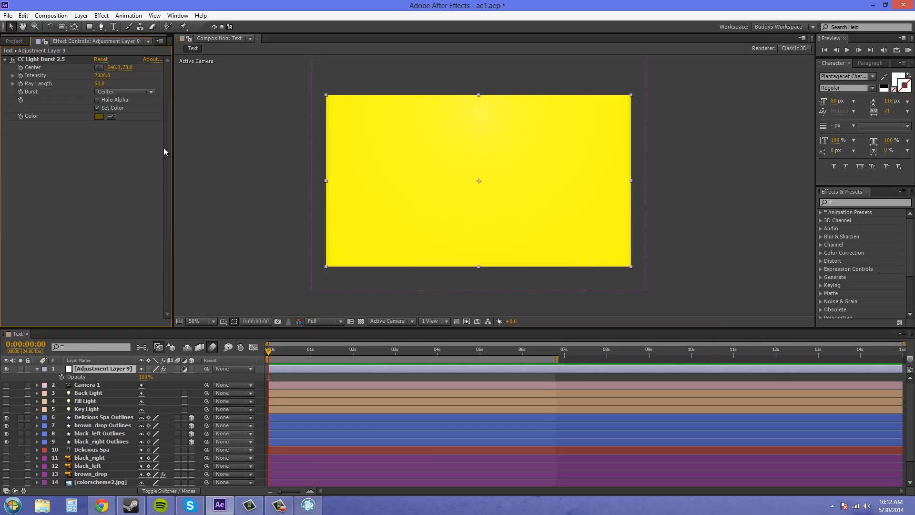
click(103, 75)
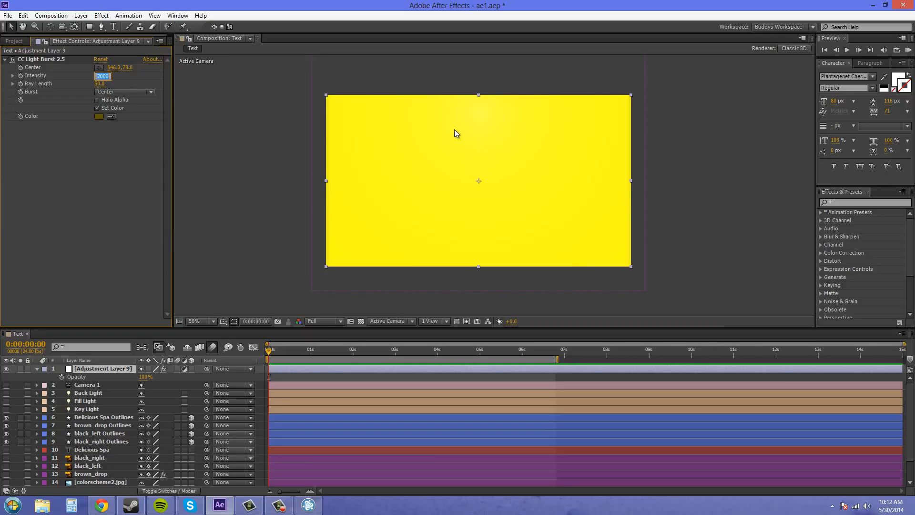
text(200)
key(Return)
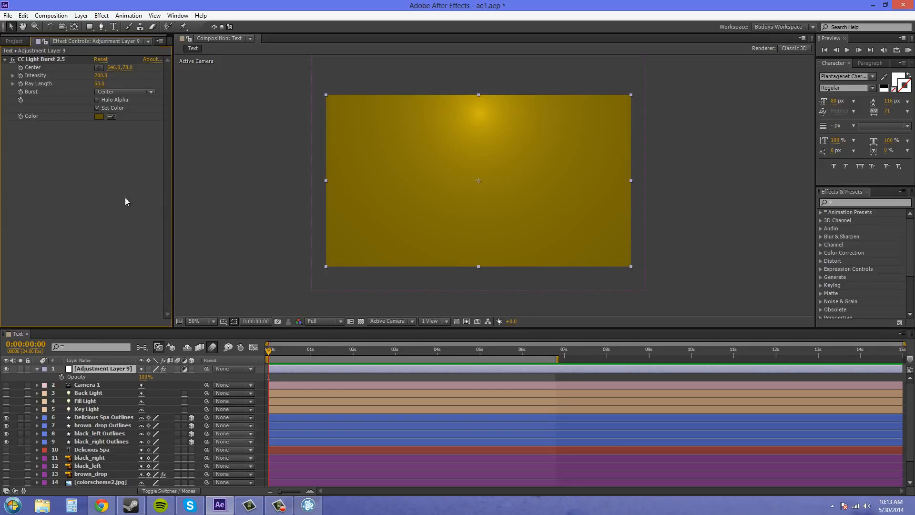
- Turn off Set Color on the light burst and change its Burst type to Fade
click(98, 108)
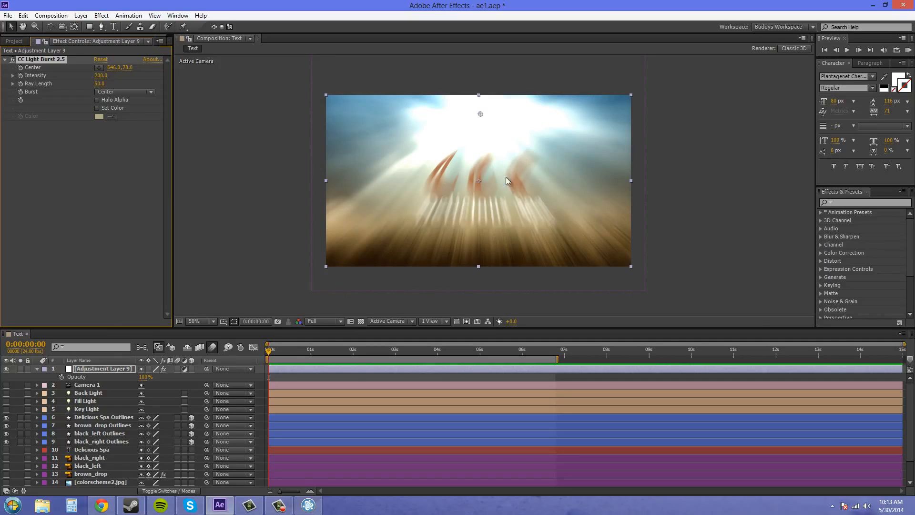
drag(269, 352, 354, 352)
click(124, 91)
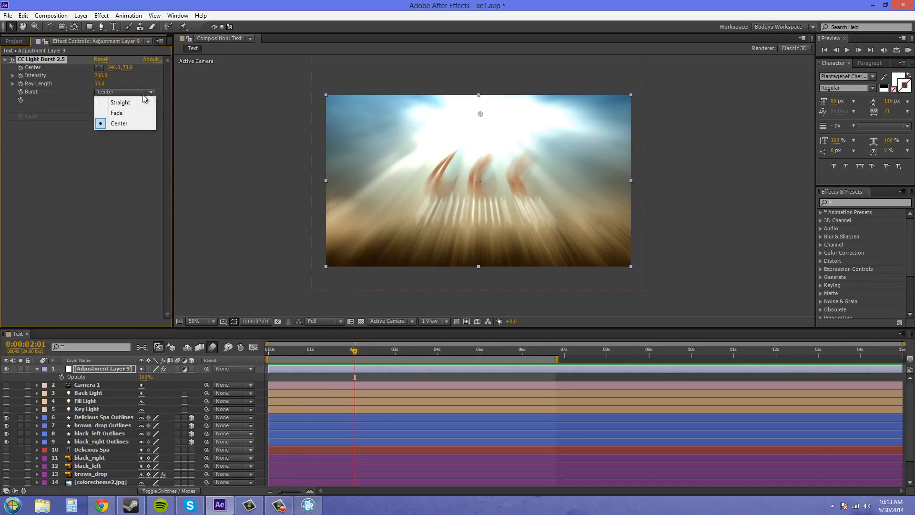
click(136, 114)
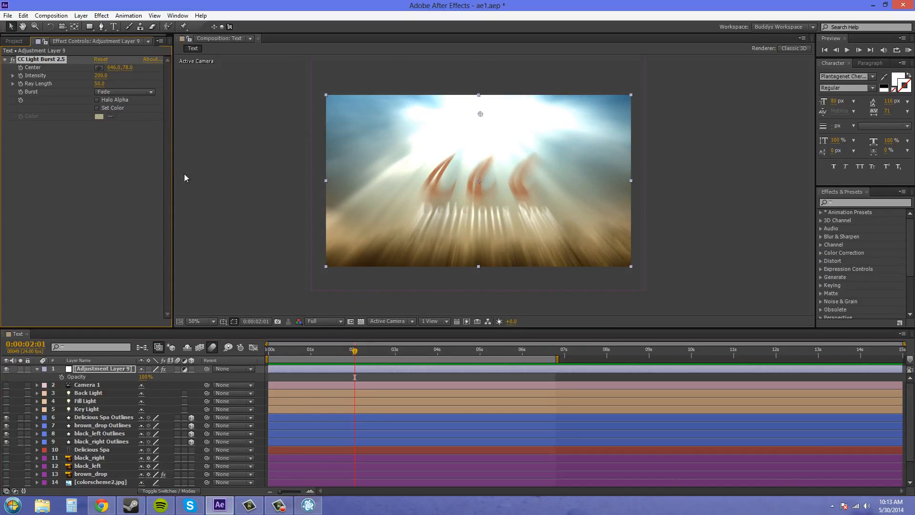
- Keyframe the light burst's Intensity and Ray Length at 1 second, and set both to 0 at 5 seconds
drag(318, 351, 316, 352)
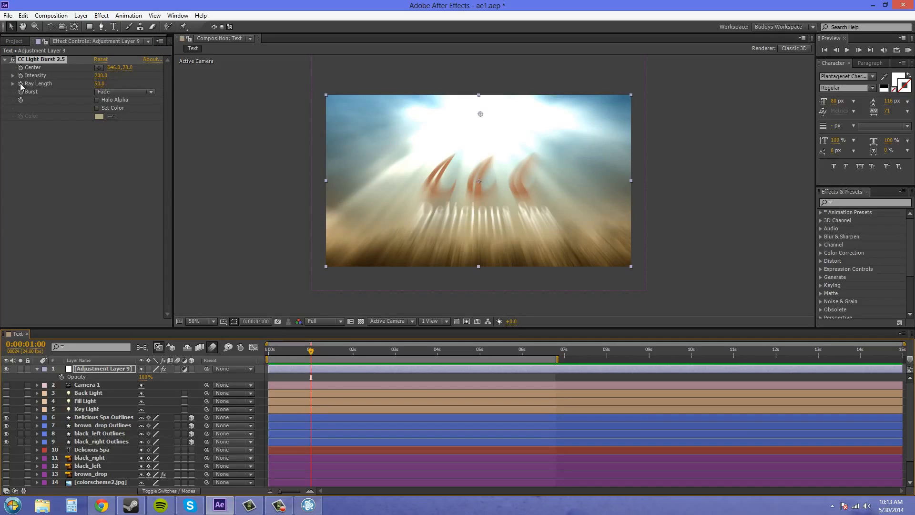
click(20, 83)
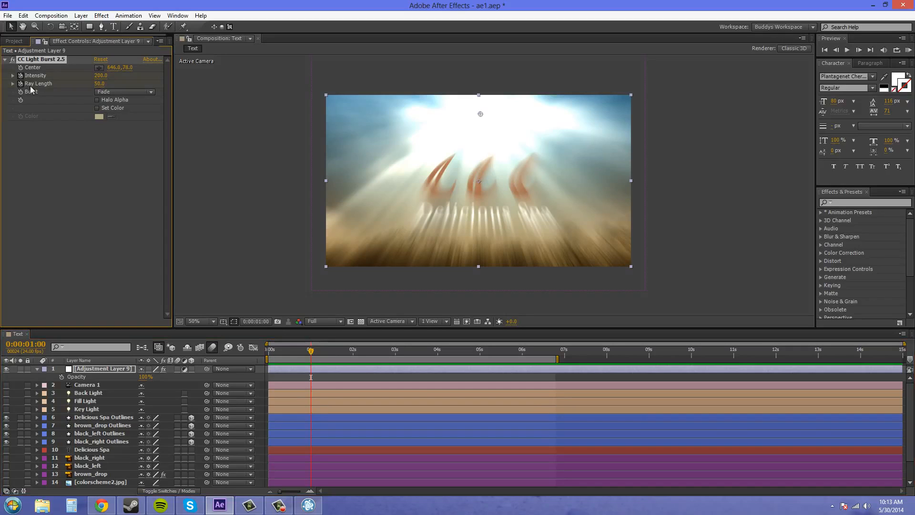
drag(312, 352, 480, 351)
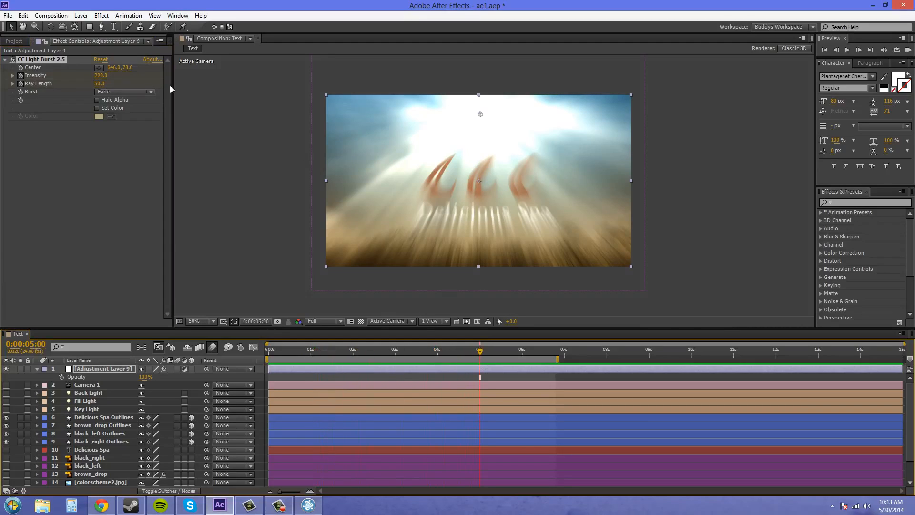
click(100, 84)
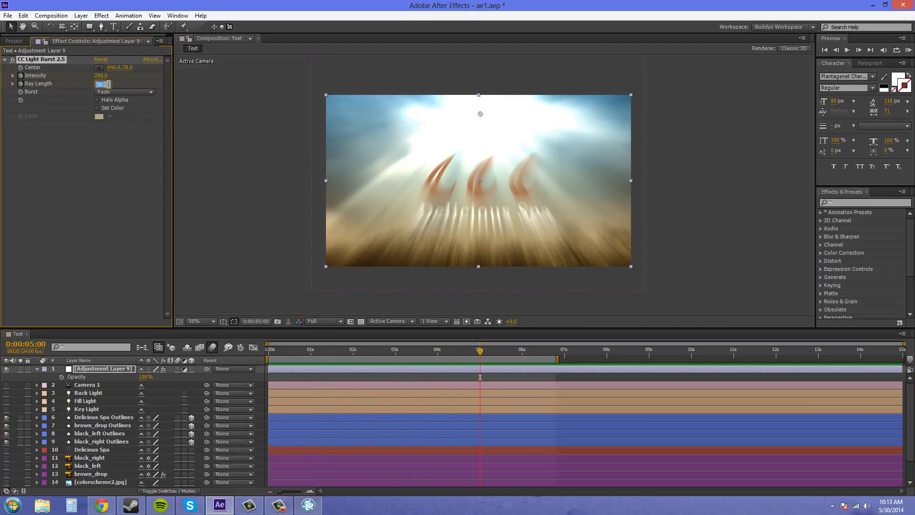
text(0)
key(Return)
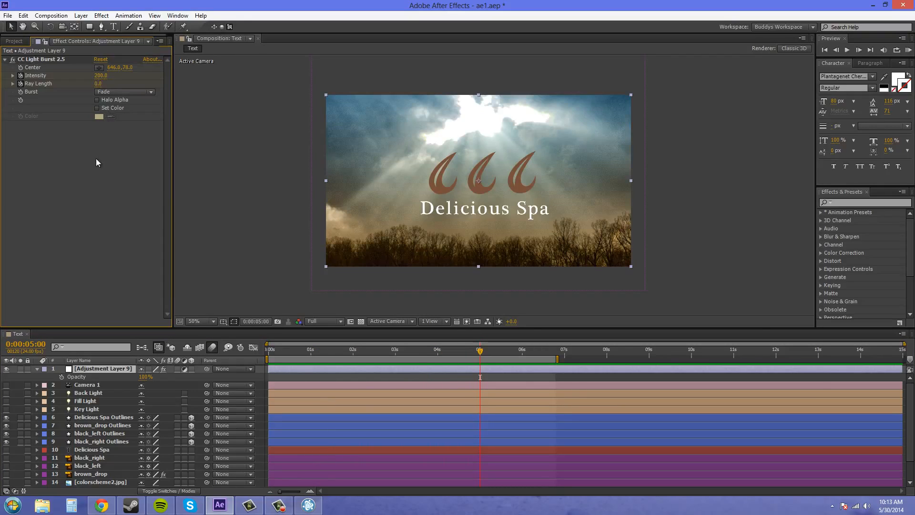
click(101, 75)
text(0)
key(Return)
- Preview the light burst animation from the start of the composition
drag(480, 352, 265, 349)
click(909, 50)
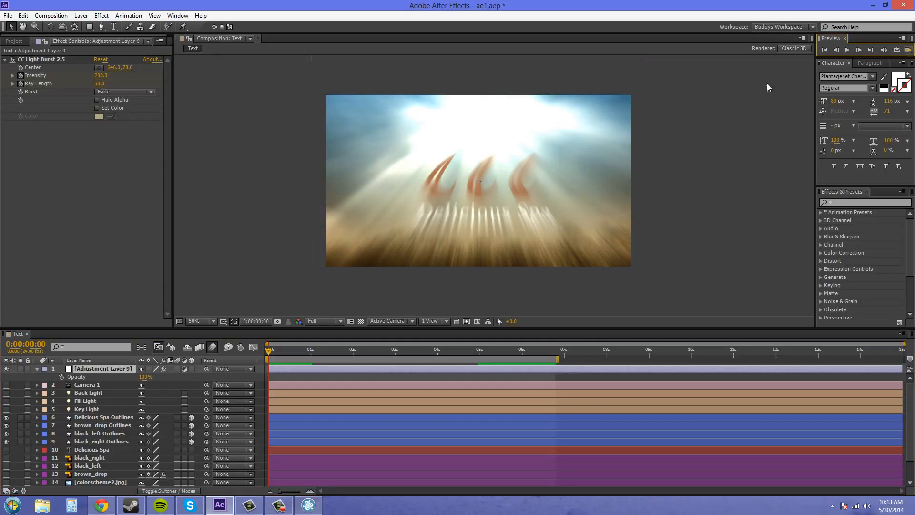